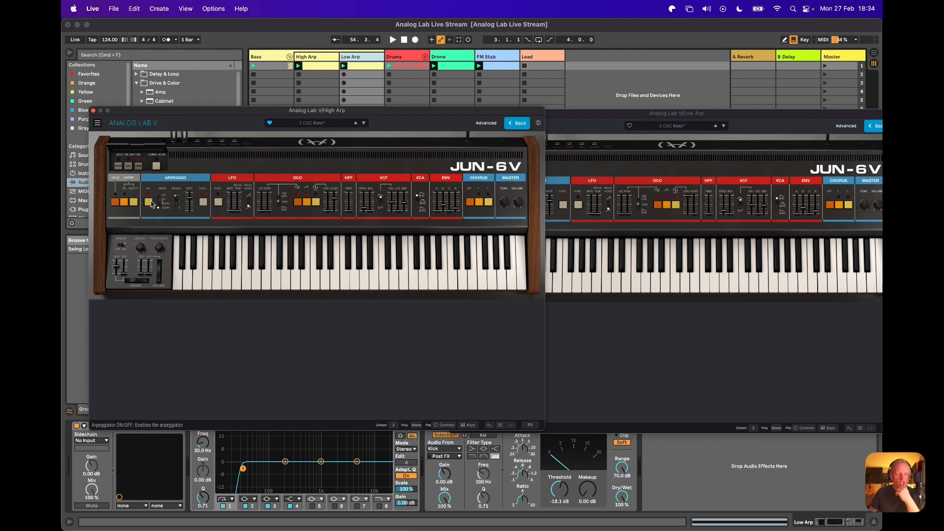
Step: Start playback of the set and move the High Arp synth window up to uncover the track solo controls
mouse_move(175, 200)
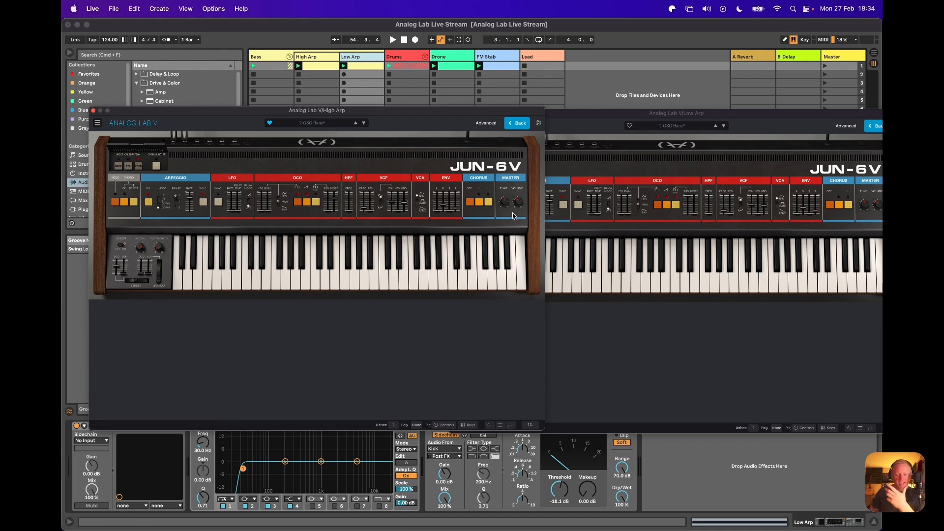
click(582, 126)
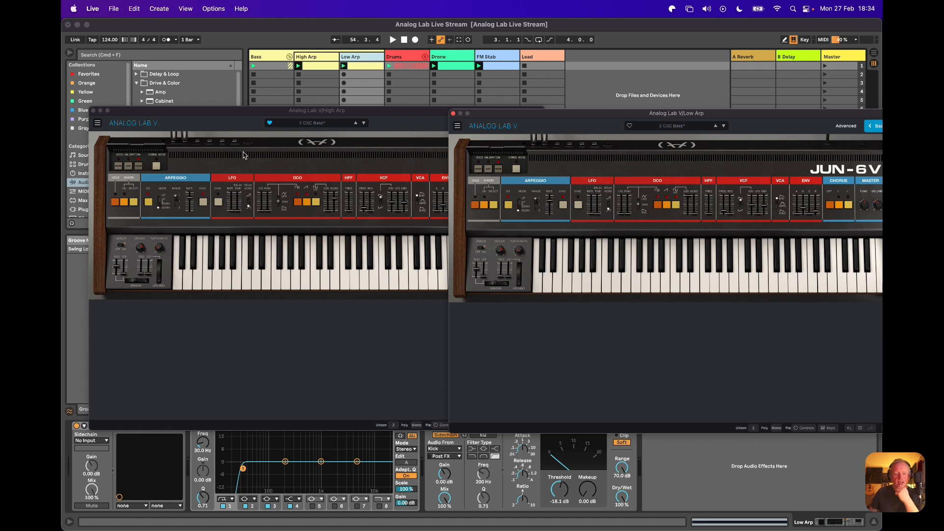
click(283, 36)
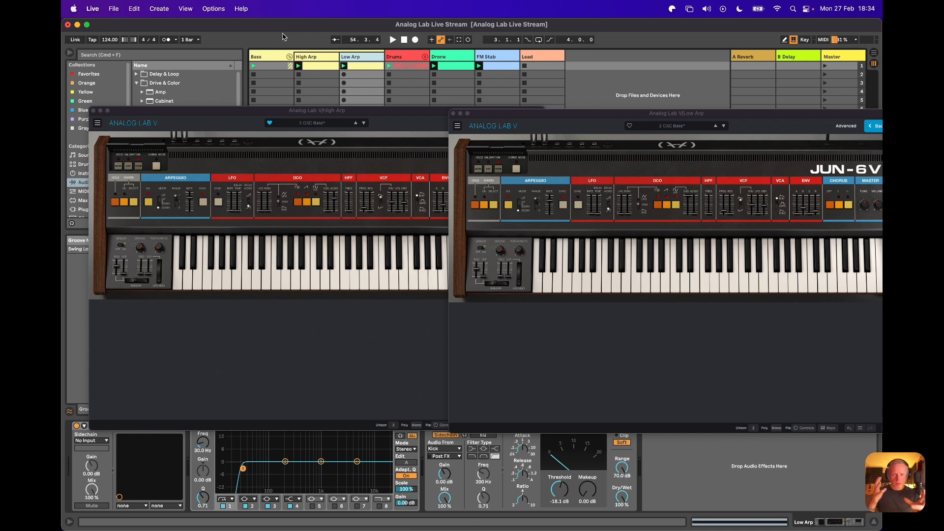
key(space)
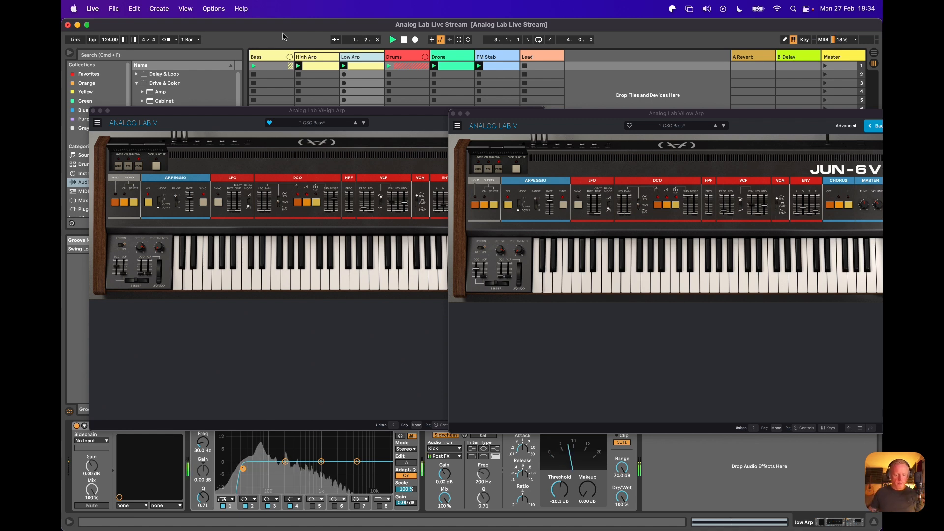
drag(316, 115, 299, 50)
Step: Solo the Bass group with the High Arp and Low Arp tracks alternately to compare the two arpeggios
click(308, 402)
click(262, 402)
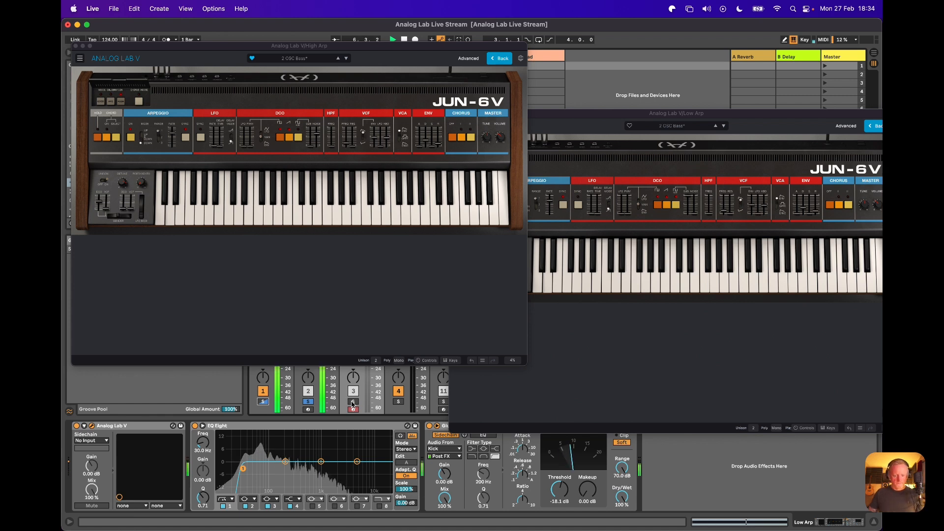
click(353, 403)
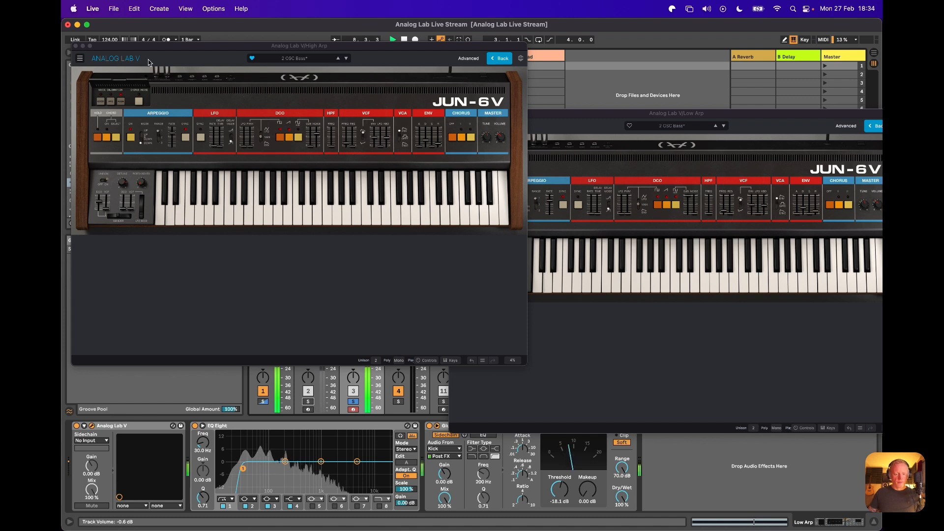
click(308, 401)
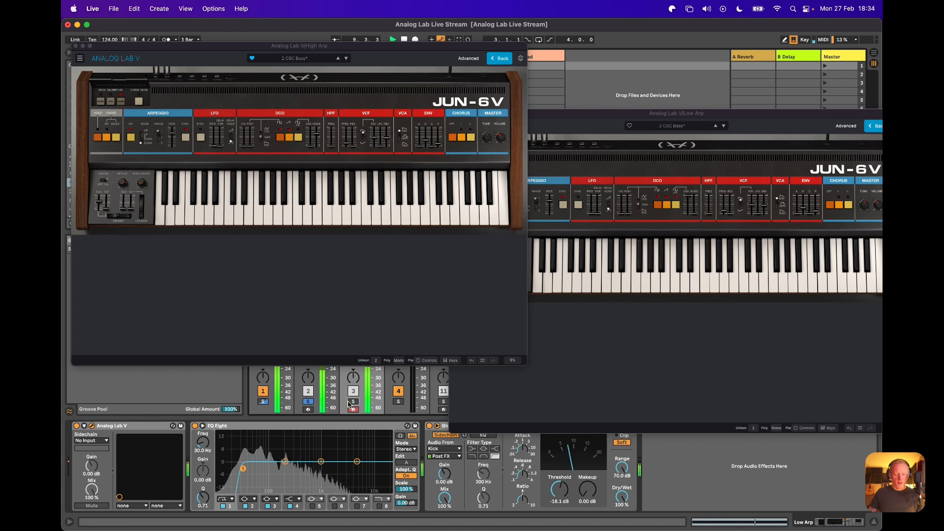
mouse_move(346, 144)
mouse_down()
mouse_move(349, 65)
mouse_move(356, 129)
mouse_up()
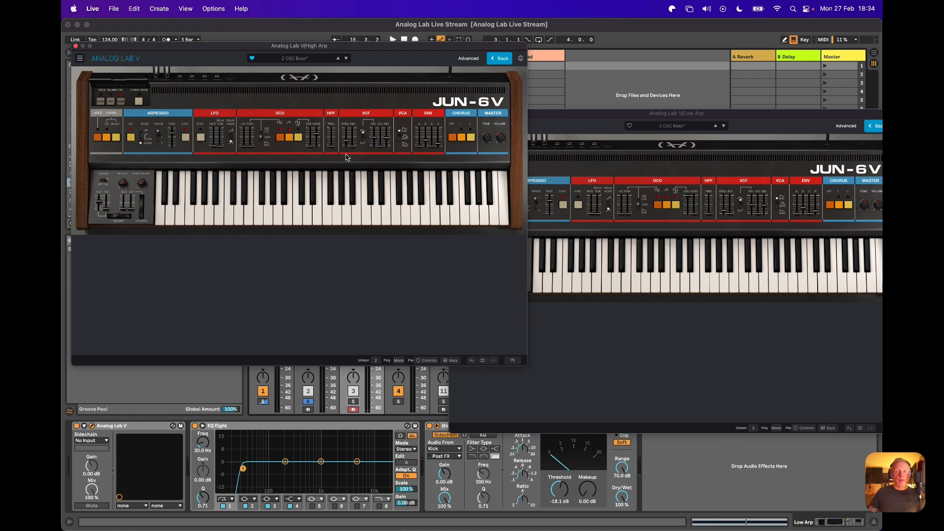
Step: Enlarge the High Arp synth window and move the Low Arp synth window fully into view
click(80, 58)
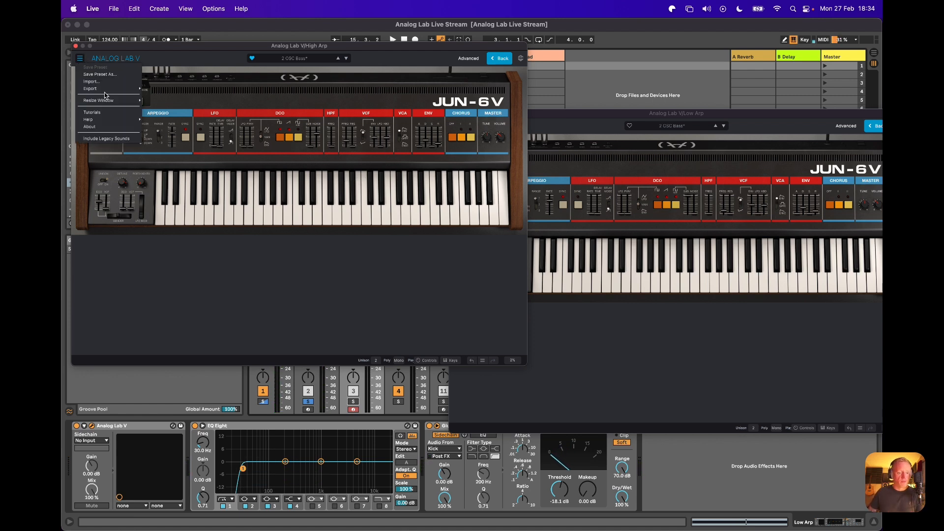
mouse_move(110, 100)
click(168, 138)
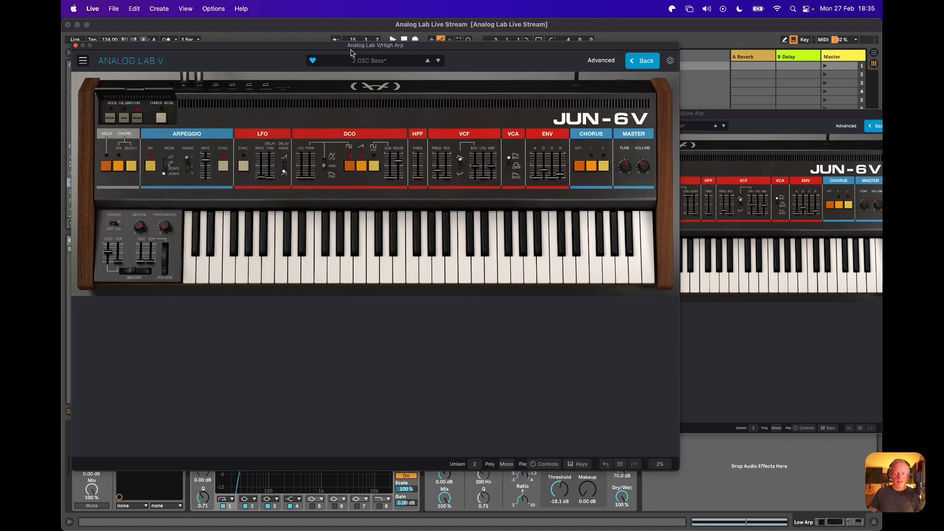
click(724, 116)
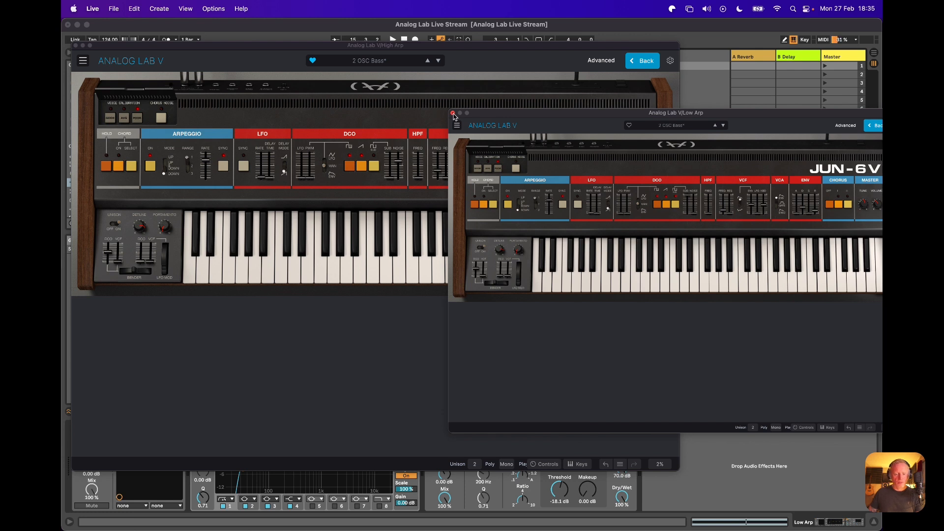
drag(504, 114, 462, 113)
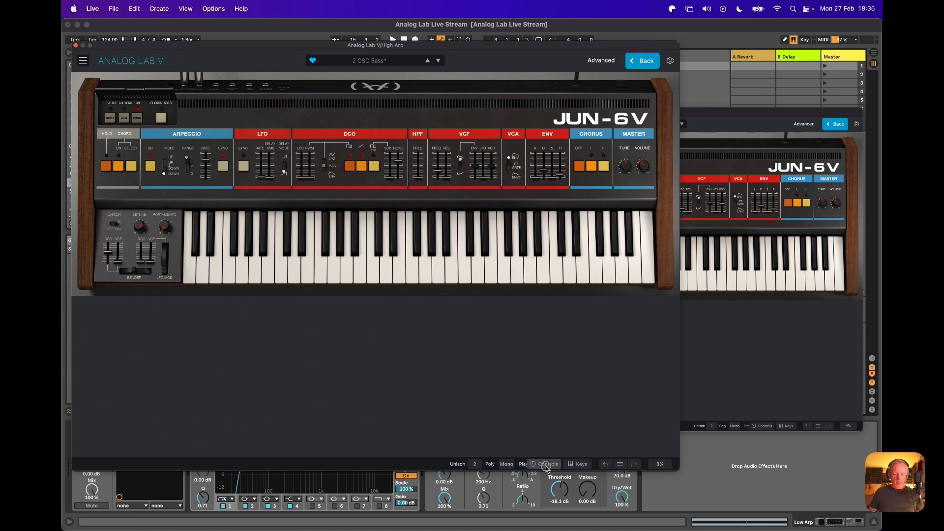
Step: Show the High Arp synth's macro controls and adjust its VCF cutoff to 25.8 Hz during playback
click(546, 464)
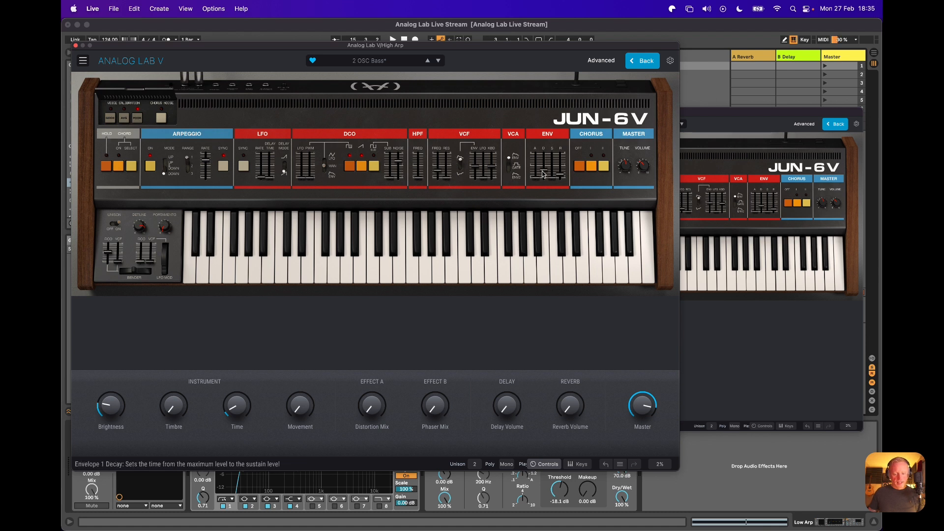
key(space)
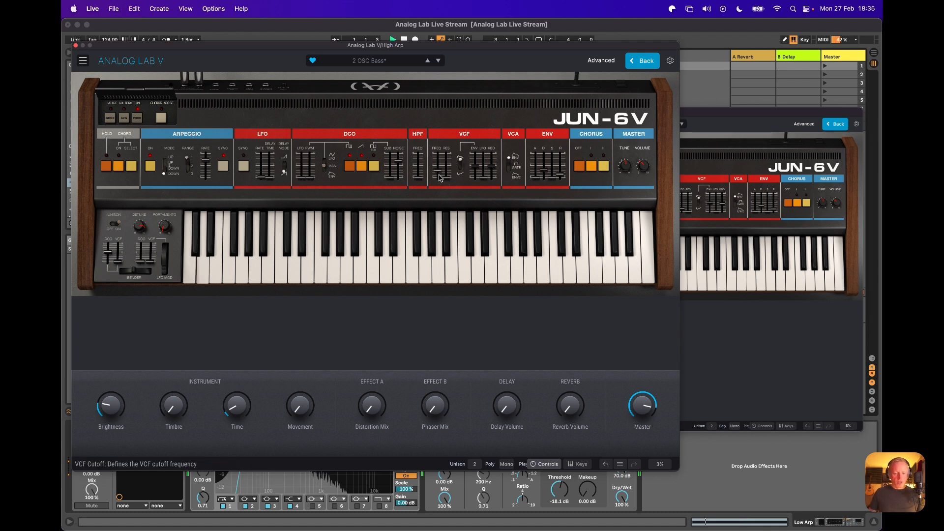
drag(440, 172, 439, 180)
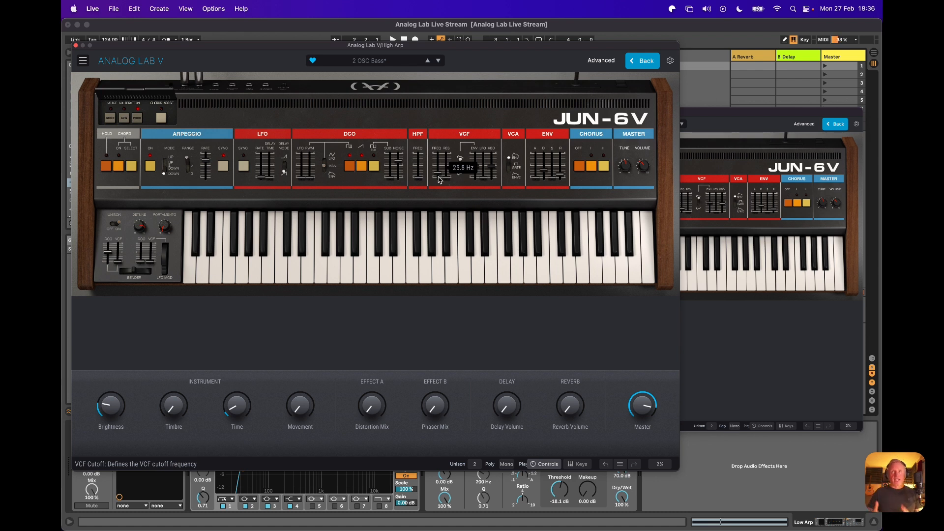
Step: Restart playback and move the High Arp arpeggiator's octave range to its lowest slider position
mouse_move(442, 176)
key(space)
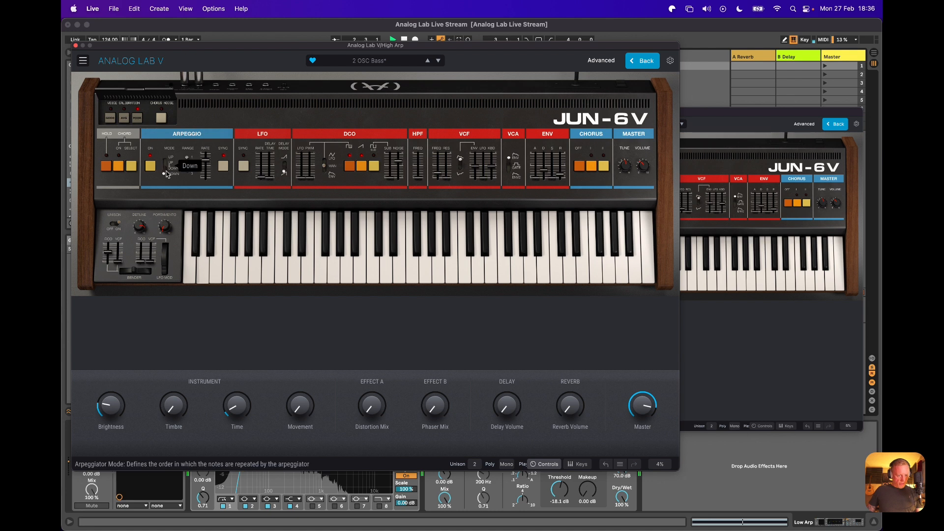
mouse_move(188, 168)
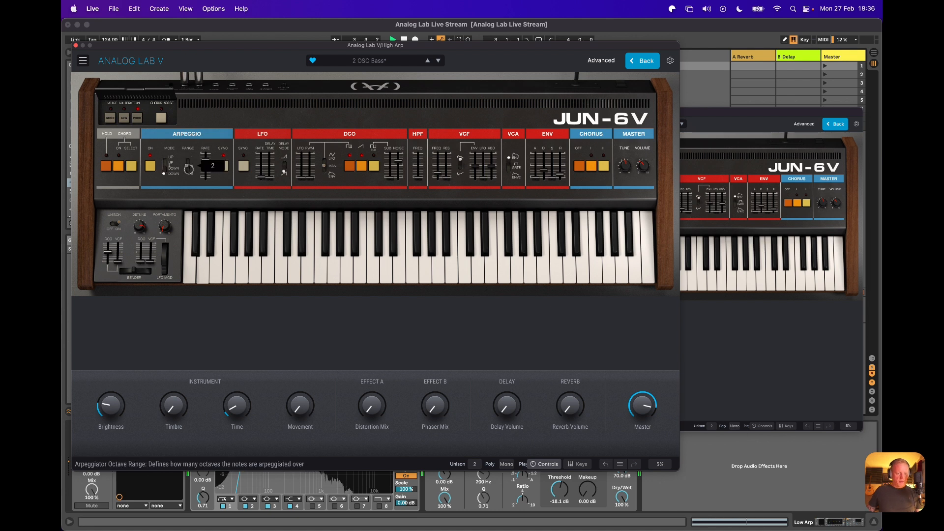
drag(188, 169, 190, 180)
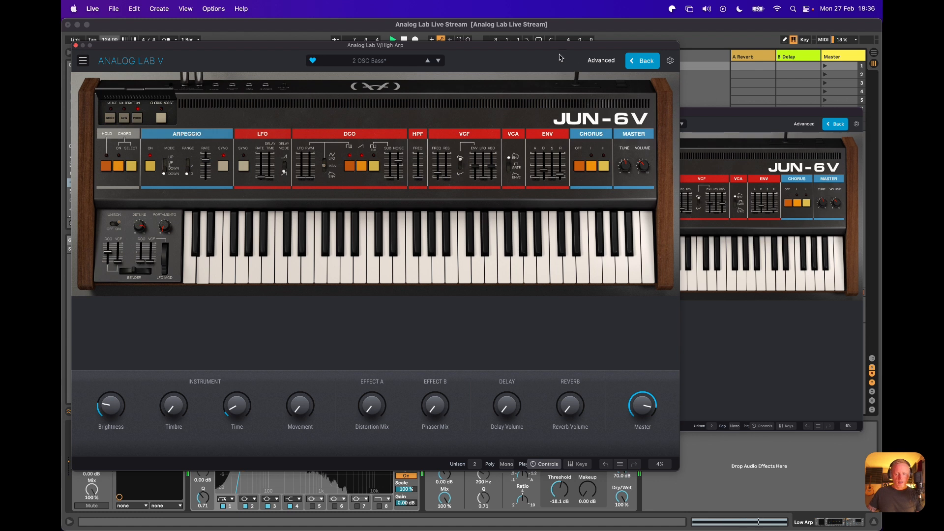
Step: Close the Low Arp and High Arp synth windows, and unfold the Drums group to solo the Kick track
click(706, 114)
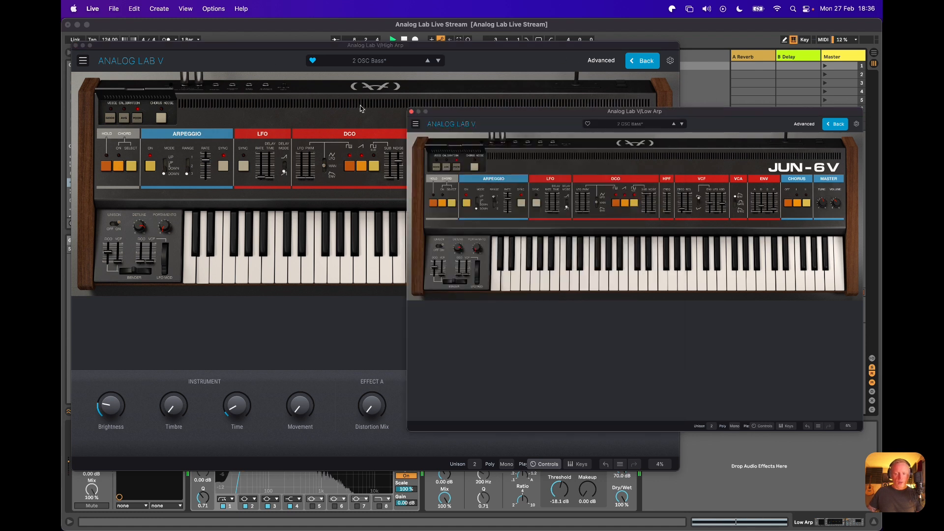
click(413, 113)
drag(346, 46, 581, 56)
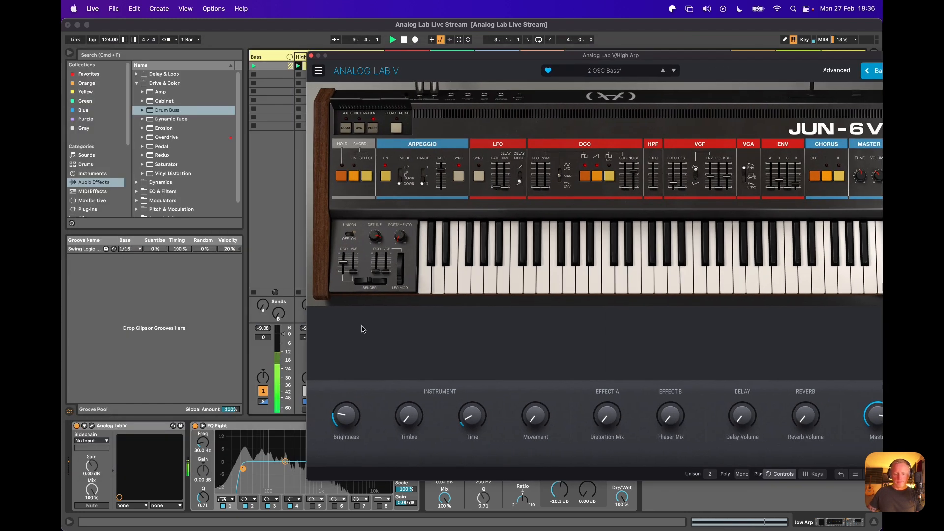
click(312, 55)
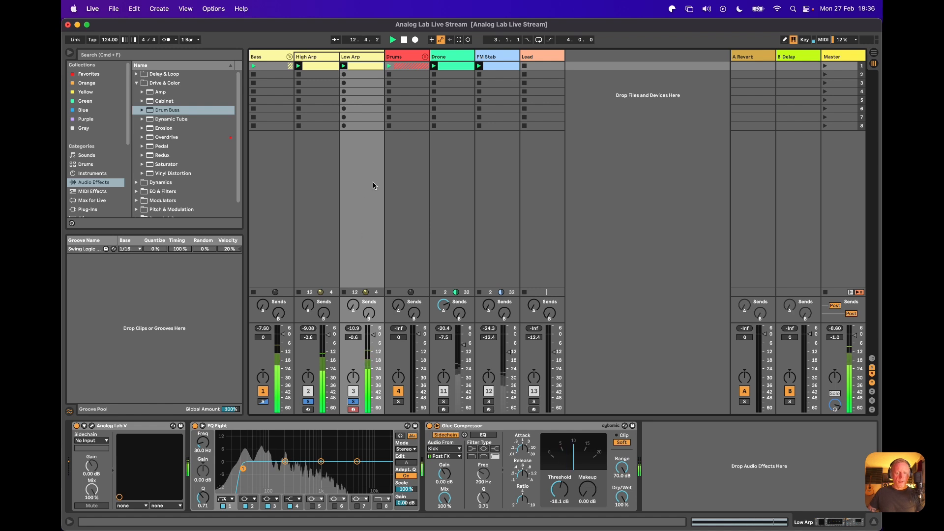
click(425, 57)
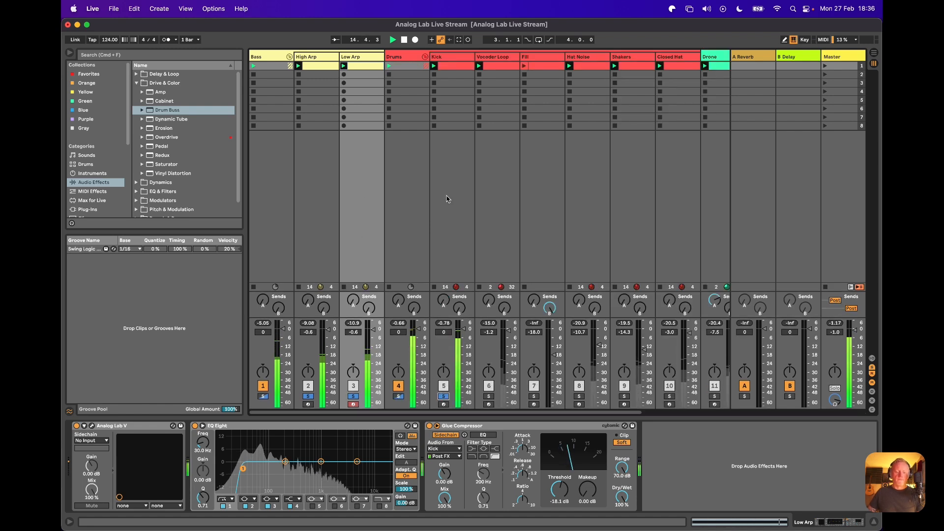
Step: Reopen the High Arp track's Analog Lab V synth and move its window up so all macro controls are accessible
click(327, 57)
click(92, 427)
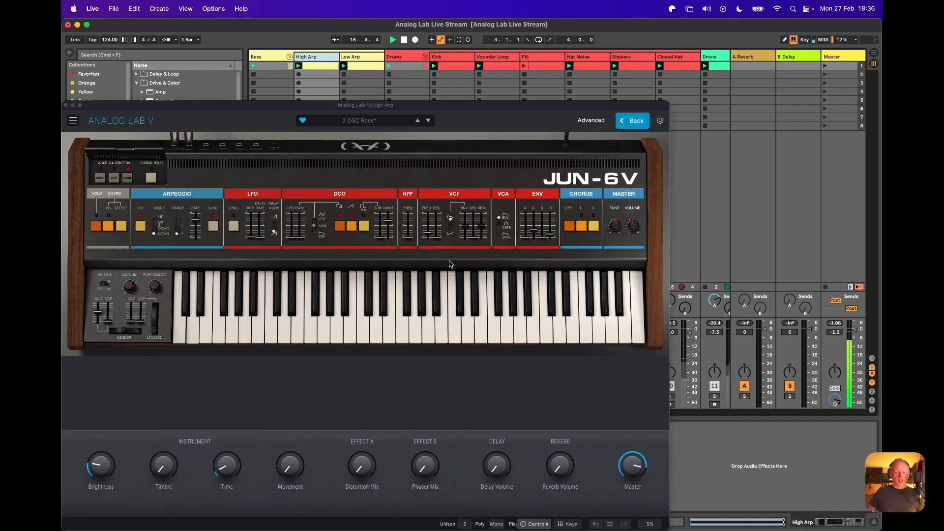
drag(411, 107, 427, 60)
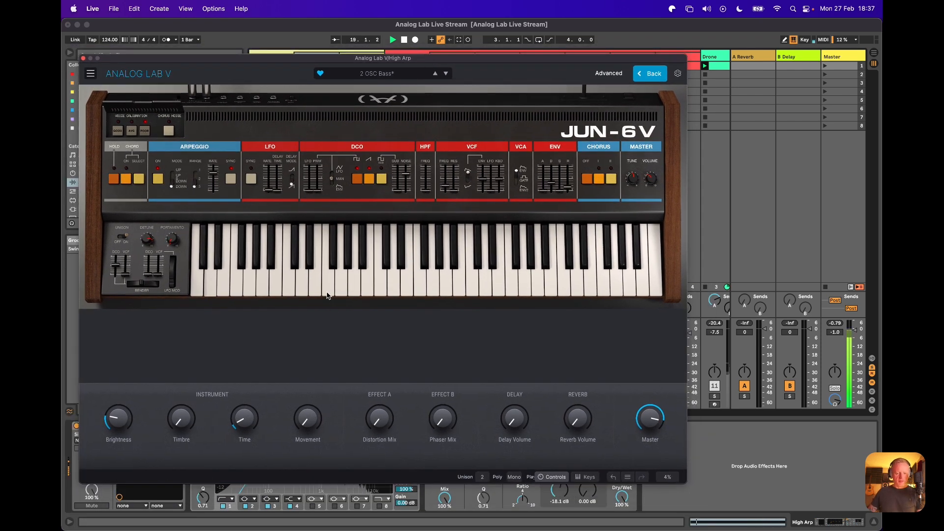
Step: Raise the High Arp synth's VCF cutoff to 11652 Hz and its Reverb Volume to 0.844 during playback
drag(444, 190, 444, 155)
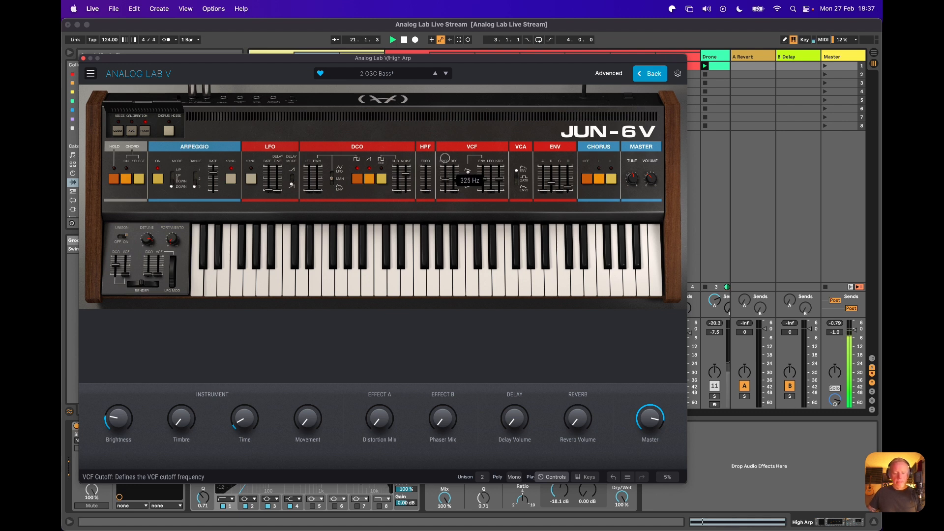
drag(574, 427, 570, 332)
drag(449, 183, 447, 136)
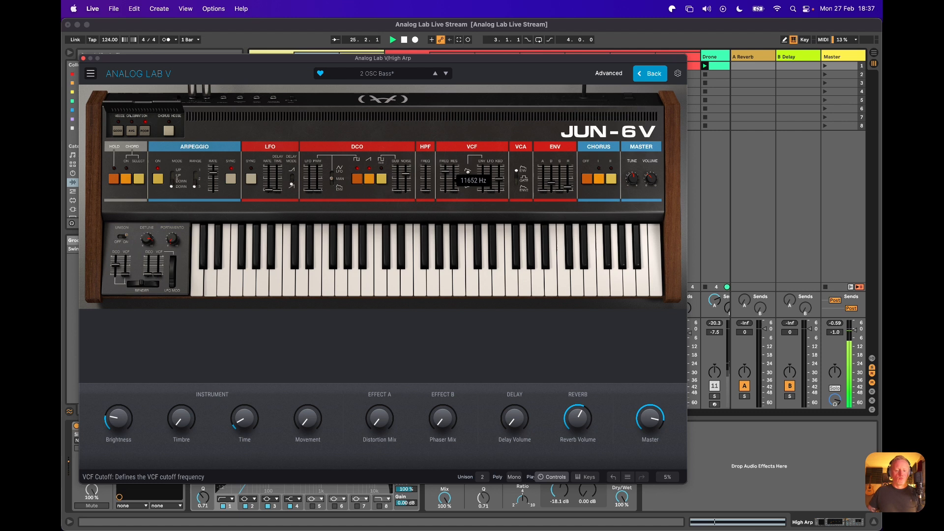
drag(580, 427, 581, 398)
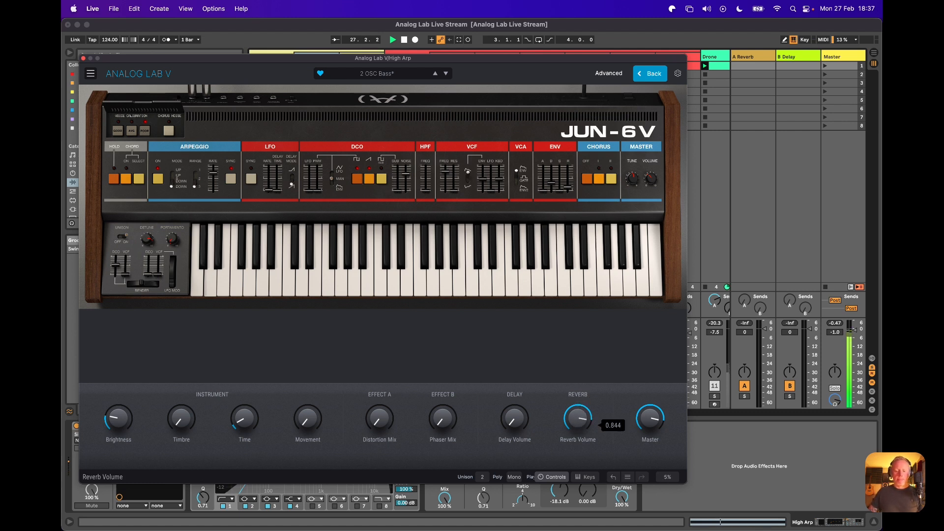
Step: Sweep the High Arp synth's VCF cutoff up and back down while the loop plays
drag(446, 170, 436, 137)
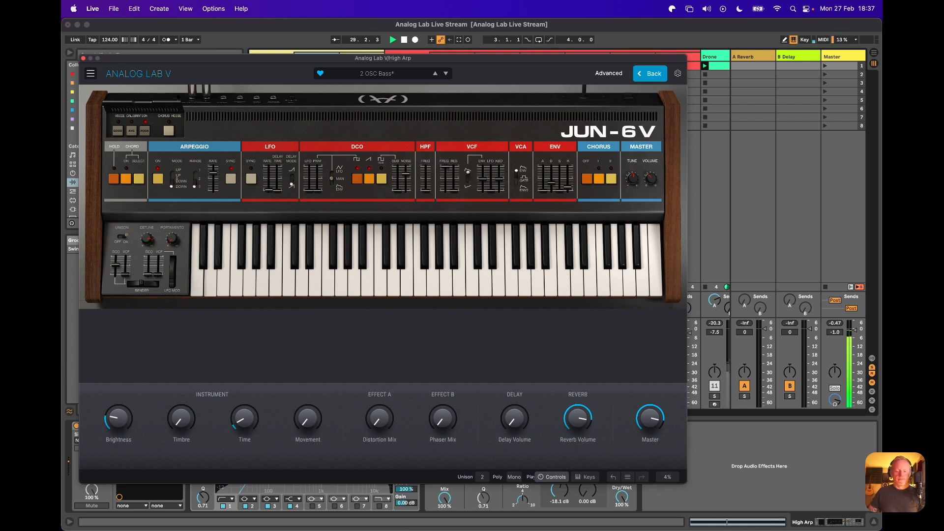
drag(445, 172, 446, 211)
drag(448, 249, 448, 266)
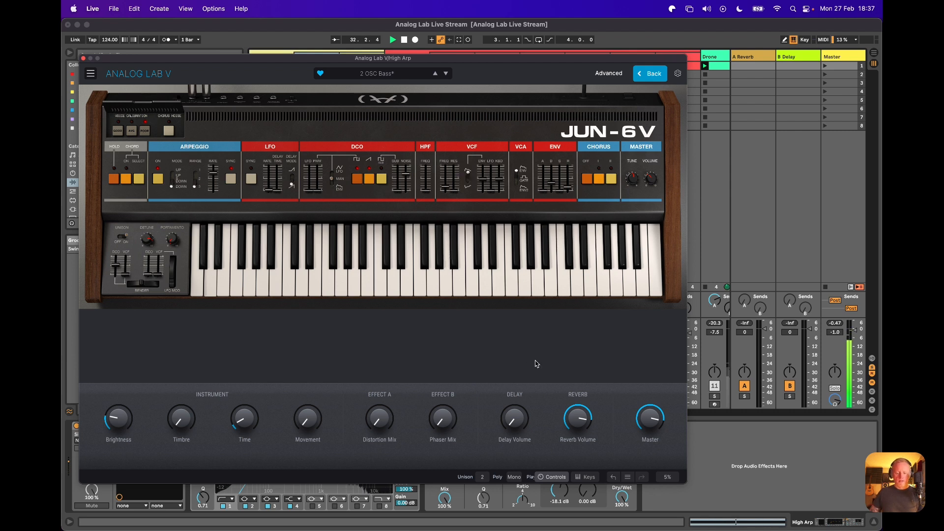
Step: Reduce the High Arp's Reverb Volume to about half, raise its Delay Volume to about two-thirds, and close the synth window
drag(574, 417, 575, 463)
drag(515, 419, 487, 344)
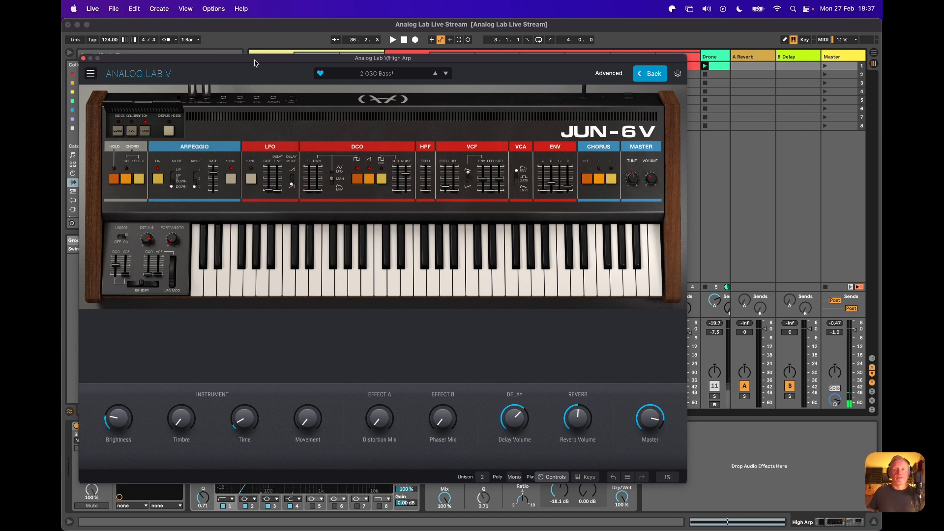
click(83, 59)
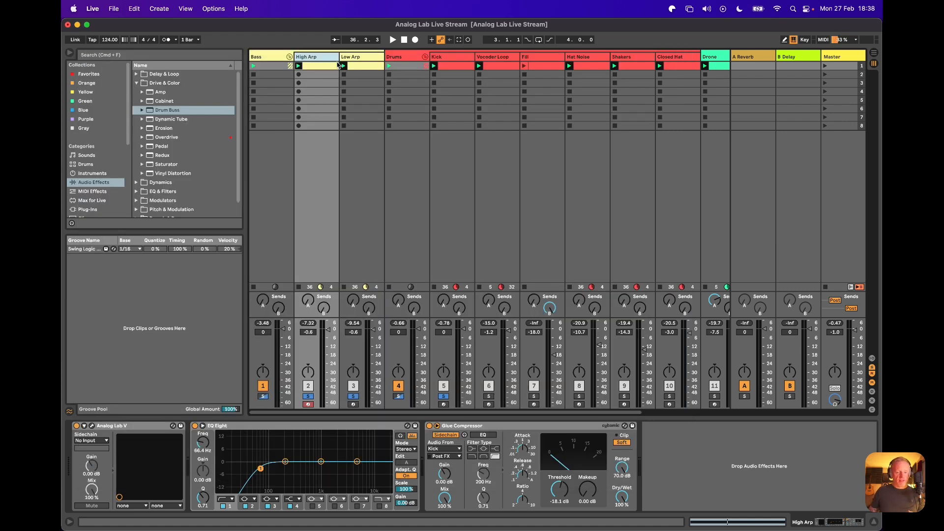